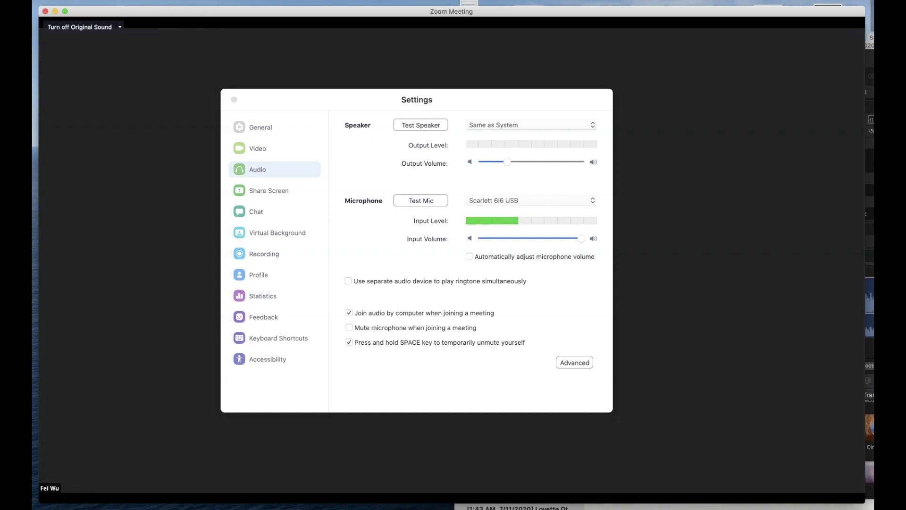
Step: Show Zoom's Recording settings with a separate audio file per participant enabled
click(43, 2)
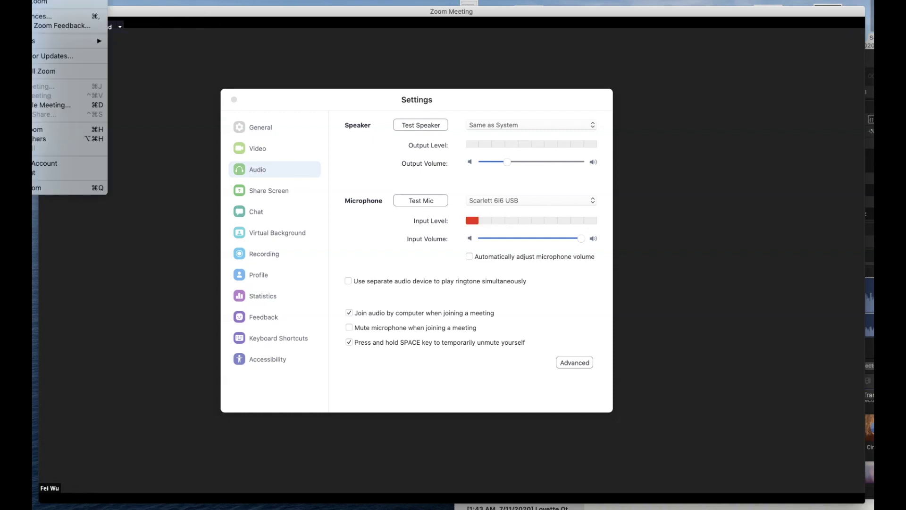
click(46, 18)
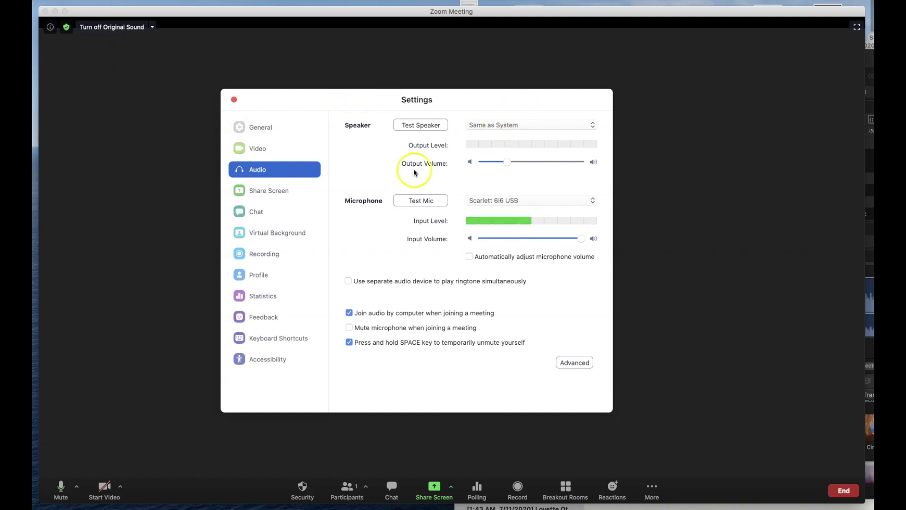
click(299, 259)
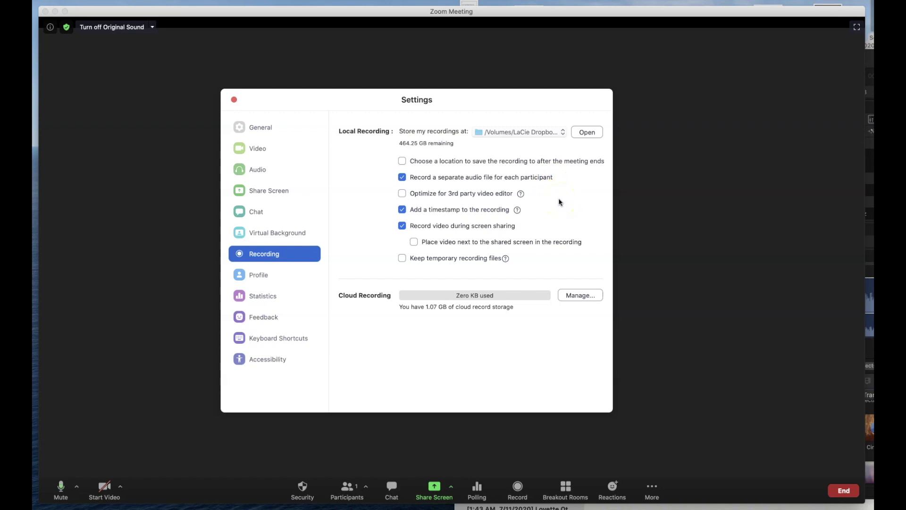
Step: Locate the local recordings path and open that folder in Finder
click(520, 132)
click(593, 179)
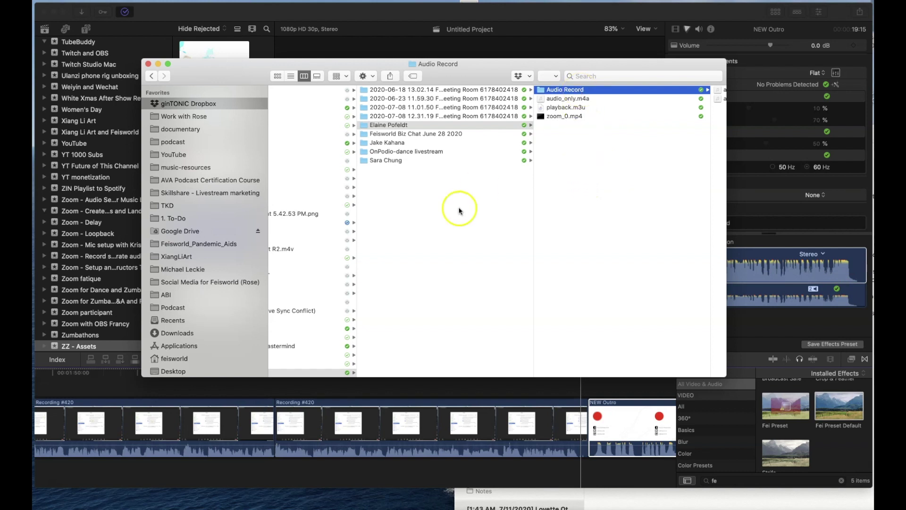
scroll(459, 211, left, 3)
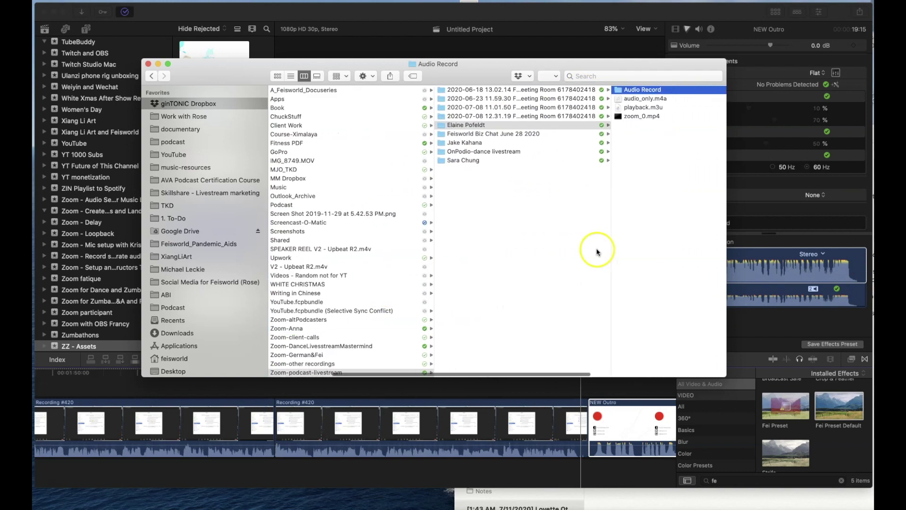
scroll(597, 249, right, 3)
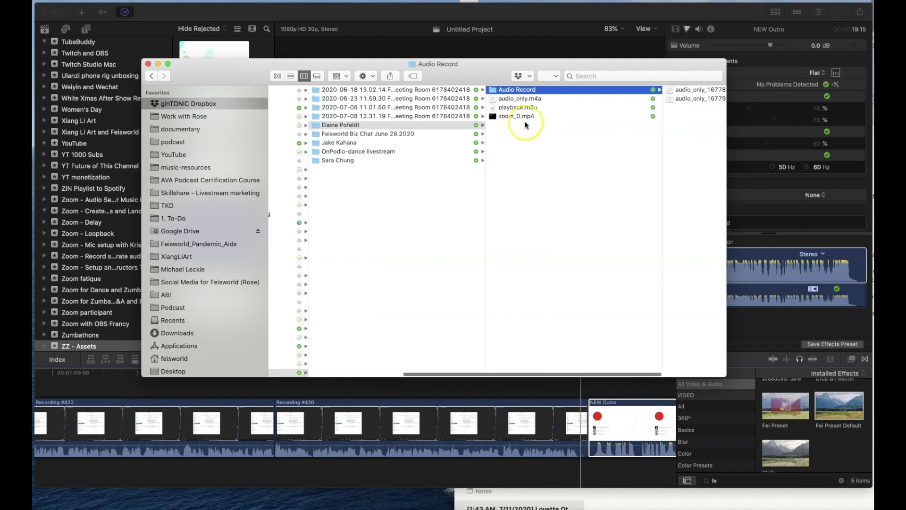
scroll(454, 127, right, 2)
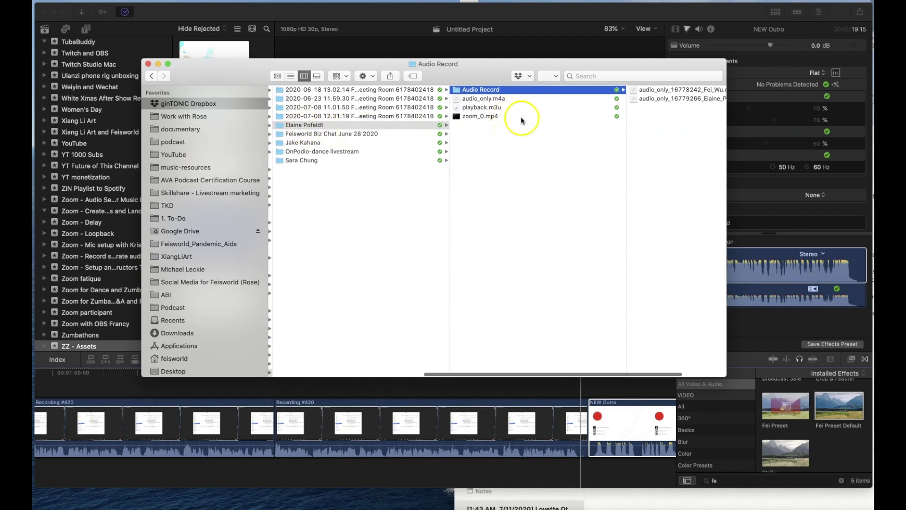
Step: Select zoom_0.mp4 in the meeting folder to see its 59:38 video details
click(522, 116)
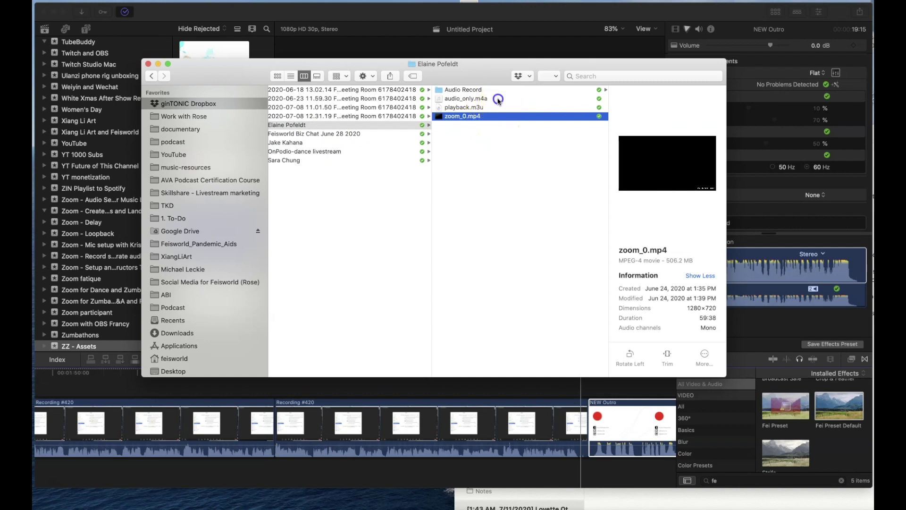
Step: Inspect the combined audio_only.m4a file and briefly play it in Quick Look
click(498, 100)
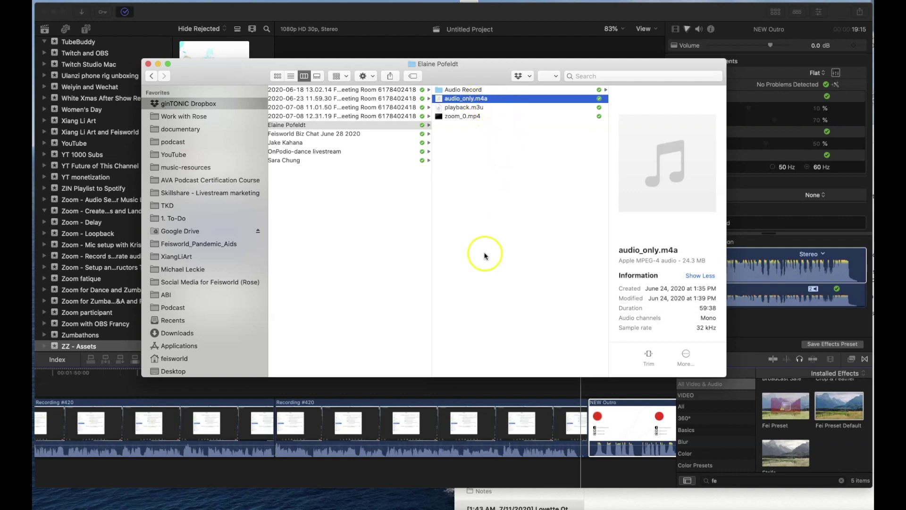
key(space)
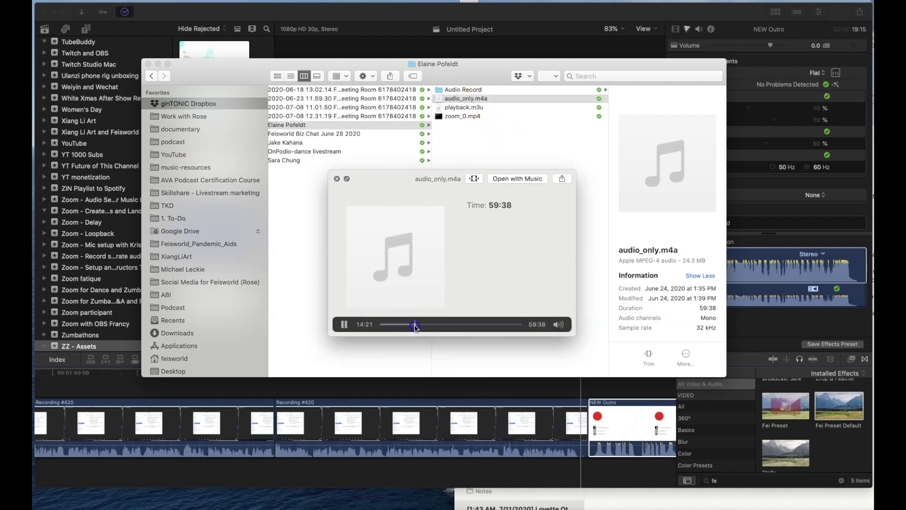
click(345, 325)
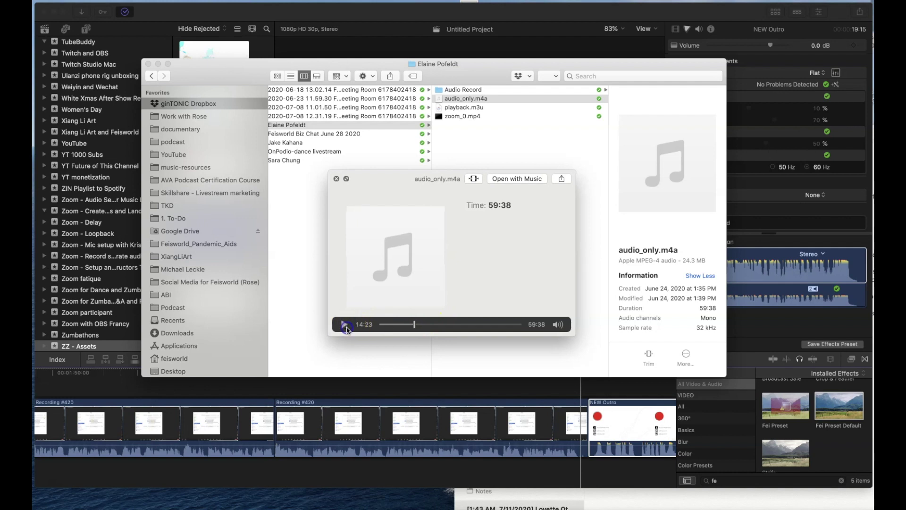
key(space)
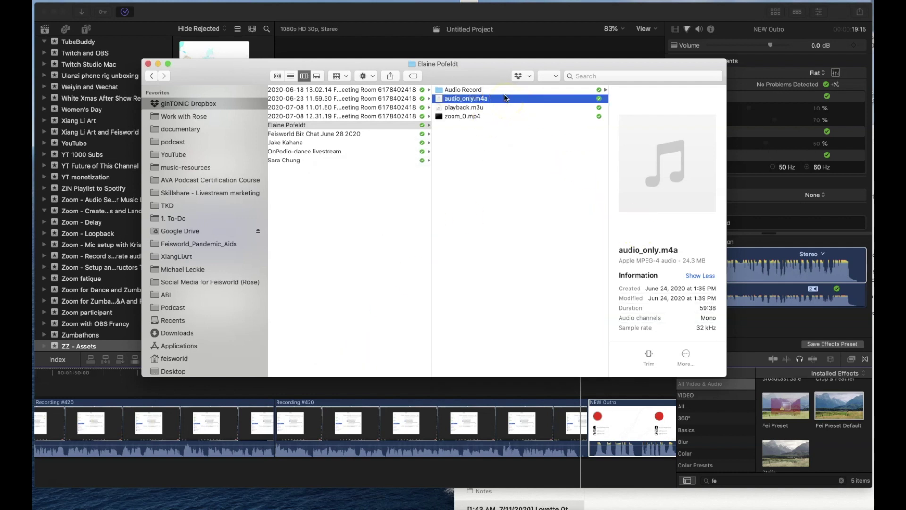
Step: Compare the two per-participant audio_only .m4a files inside the Audio Record folder
click(505, 90)
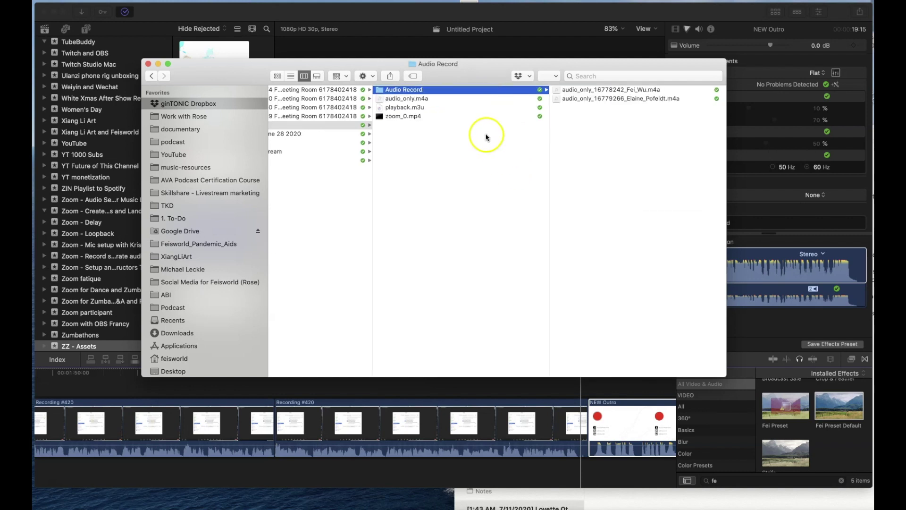
click(618, 91)
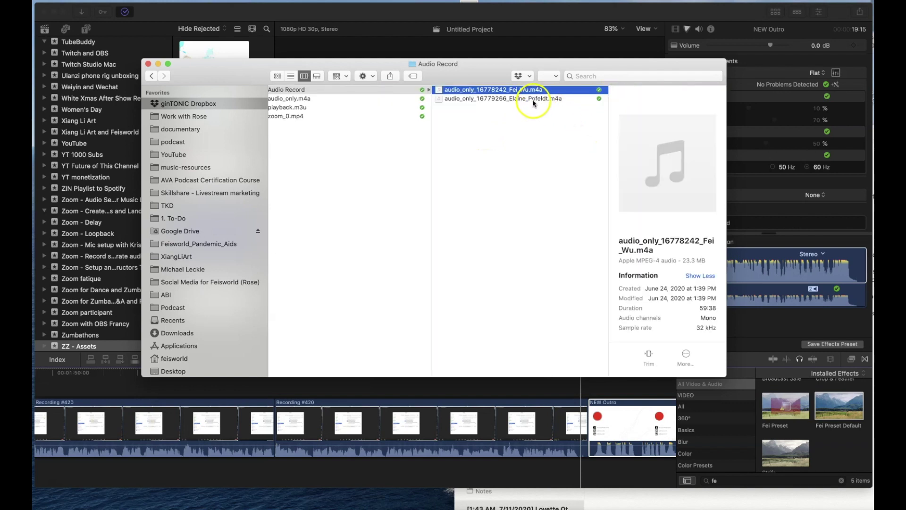
click(533, 100)
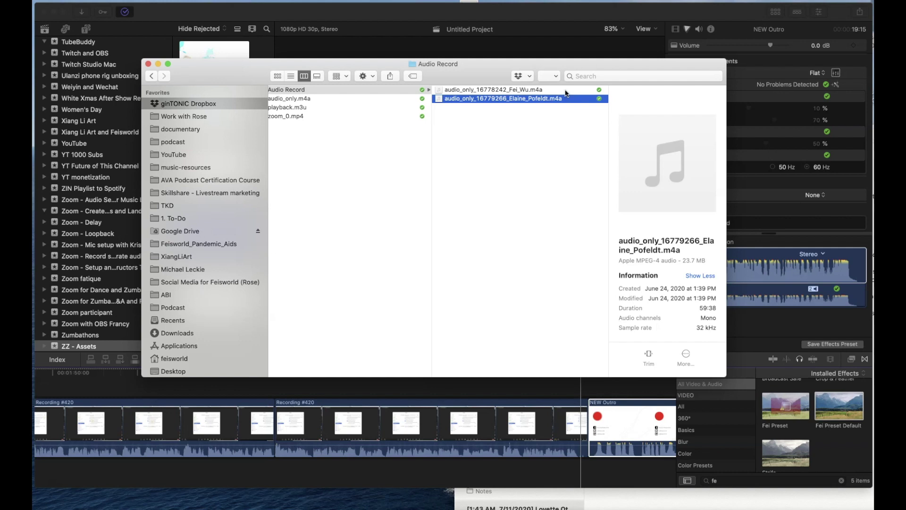
click(566, 90)
click(566, 98)
click(563, 93)
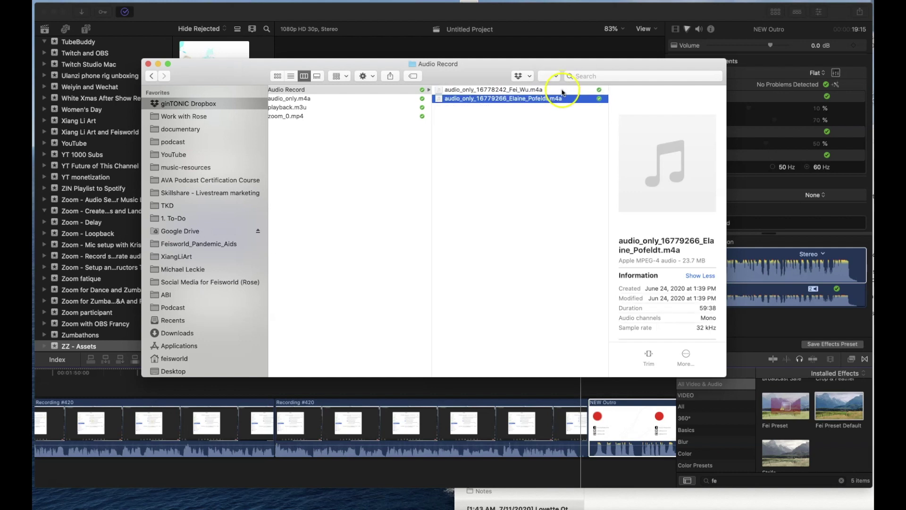
Step: Return from the participant audio file to Zoom's Recording settings window
click(529, 91)
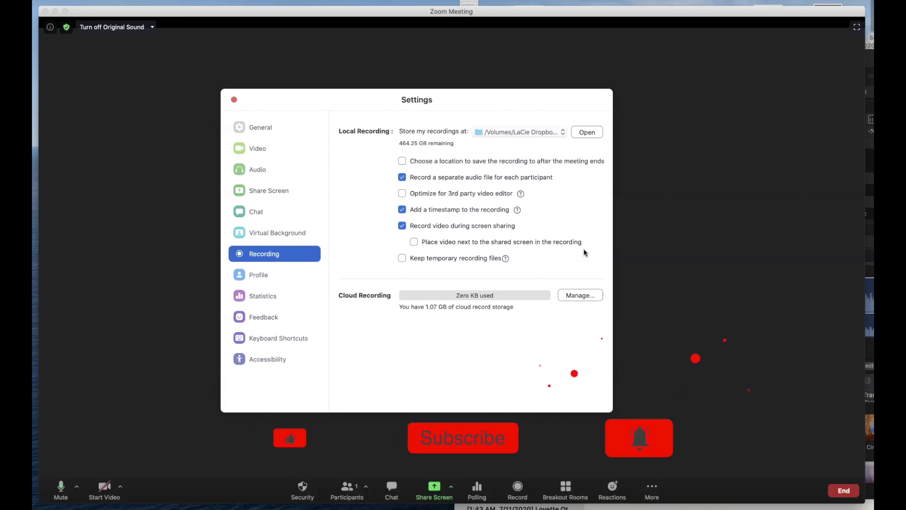
click(396, 355)
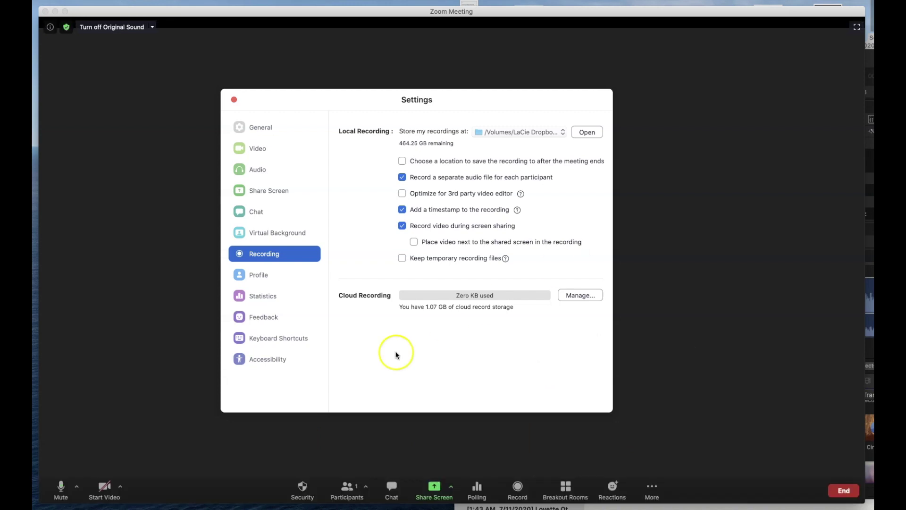